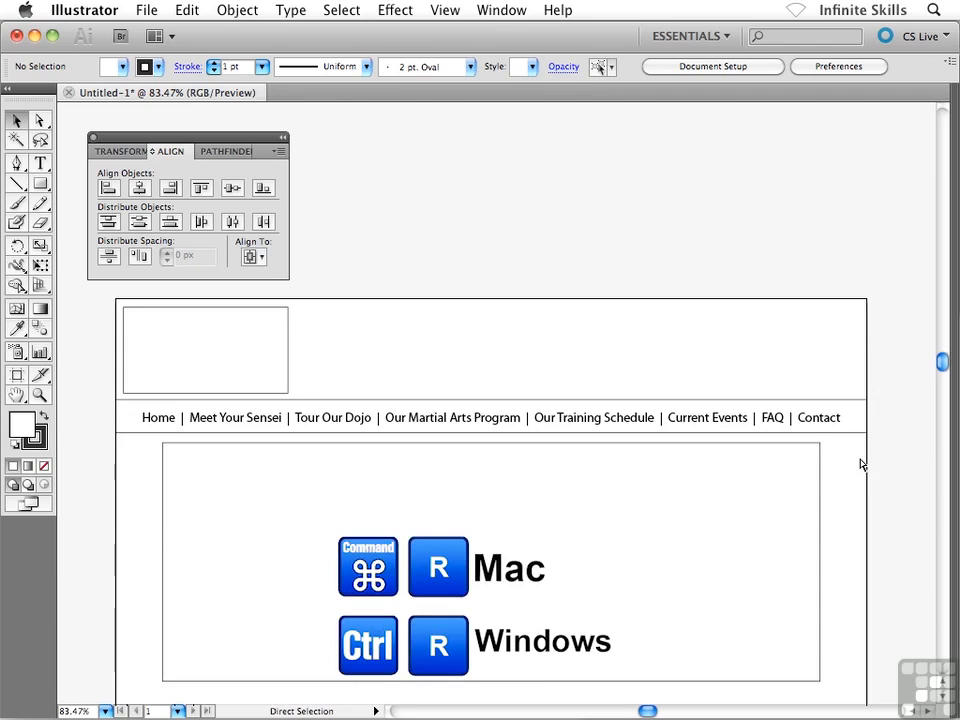
Step: Show the rulers around the document
key("super+r")
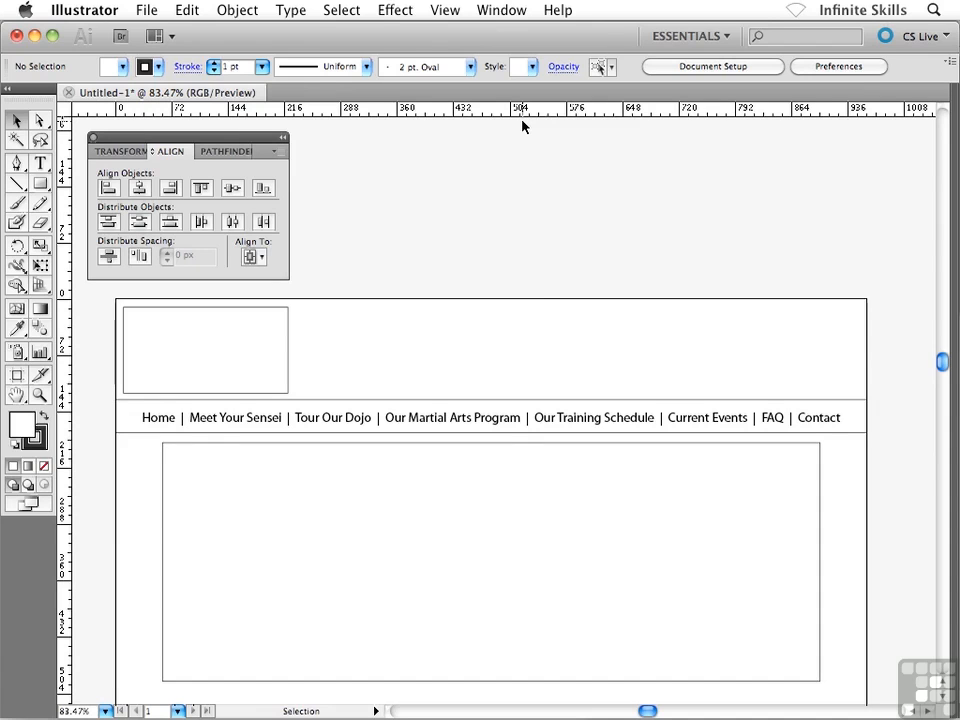
left_click_drag(305, 395, 348, 386)
left_click_drag(251, 485, 249, 420)
left_click_drag(330, 500, 315, 572)
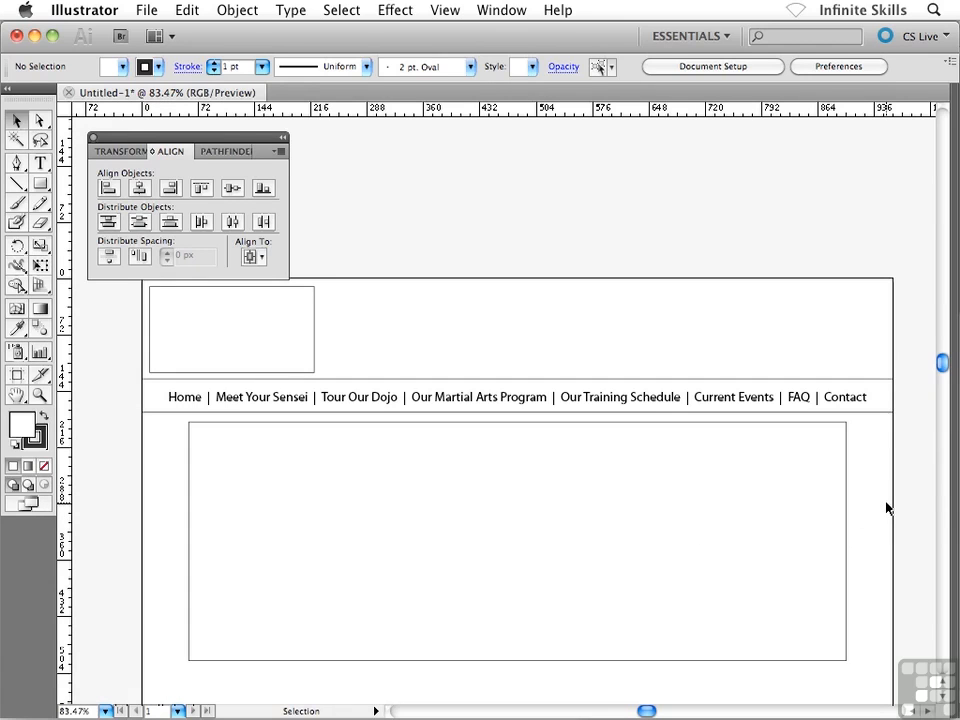
left_click(885, 399)
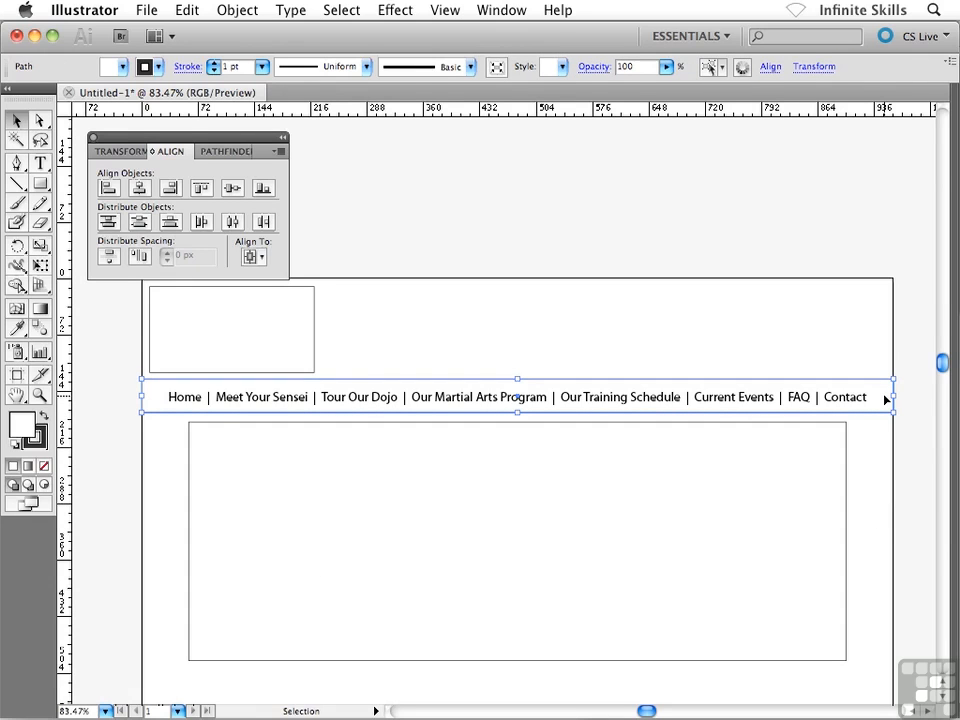
left_click(796, 328)
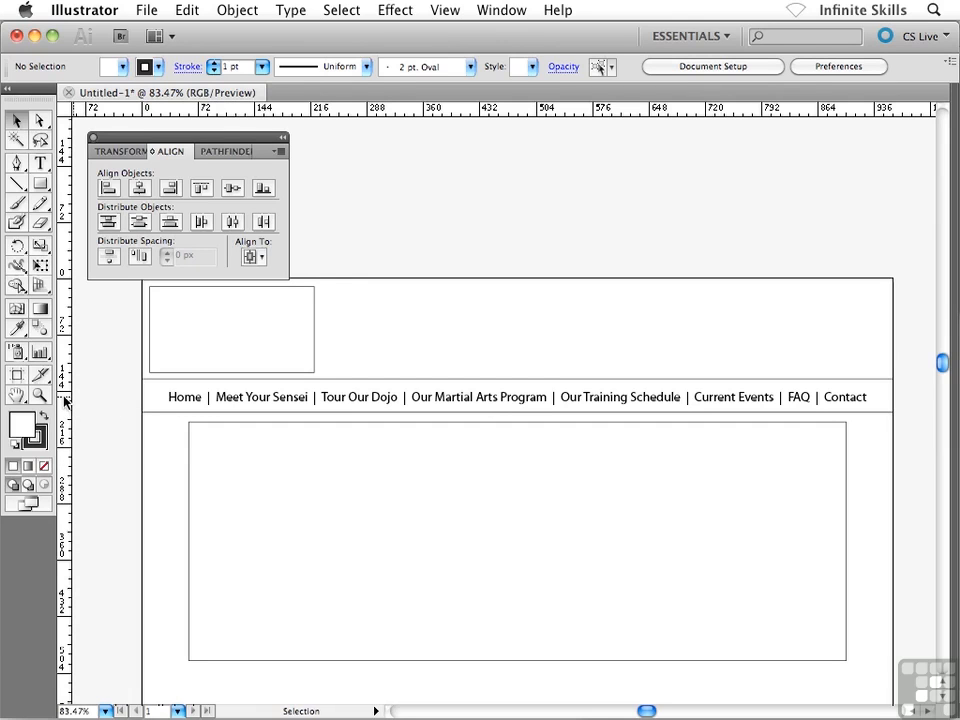
Step: Place a vertical ruler guide just inside the artboard's left edge, near the left side of the empty header box
left_click_drag(65, 401, 153, 124)
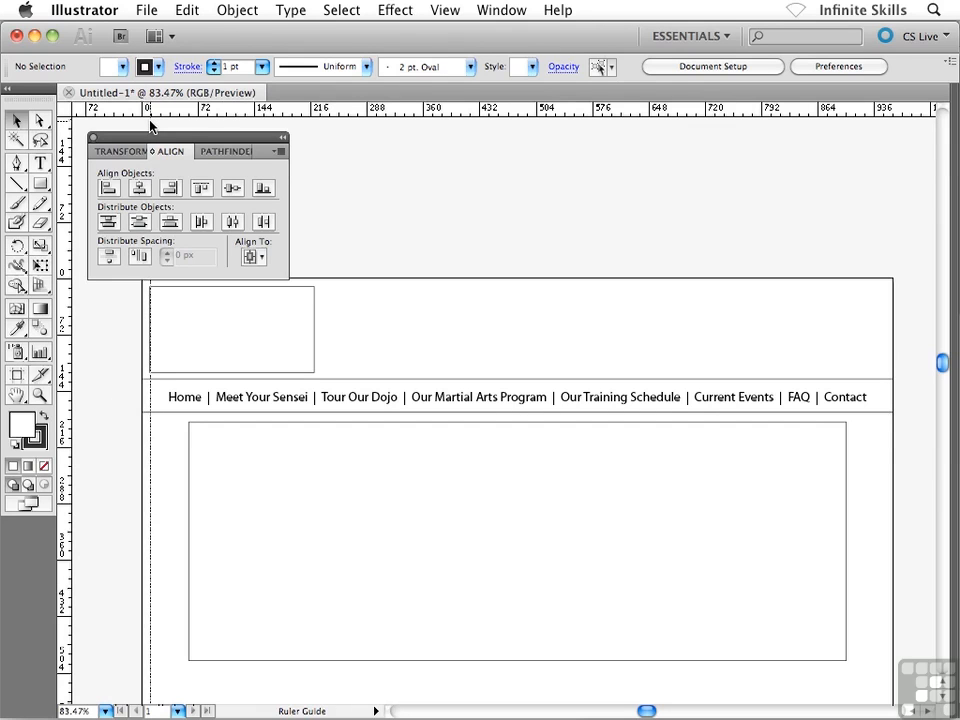
left_click_drag(149, 125, 152, 125)
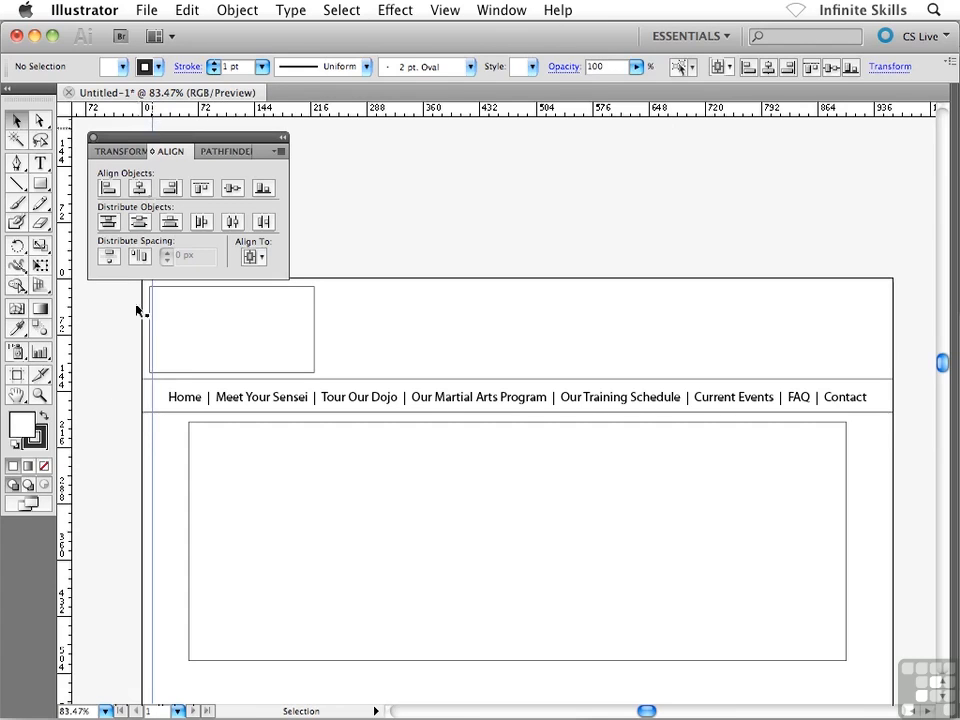
key("z")
left_click(160, 405)
left_click_drag(525, 366, 403, 469)
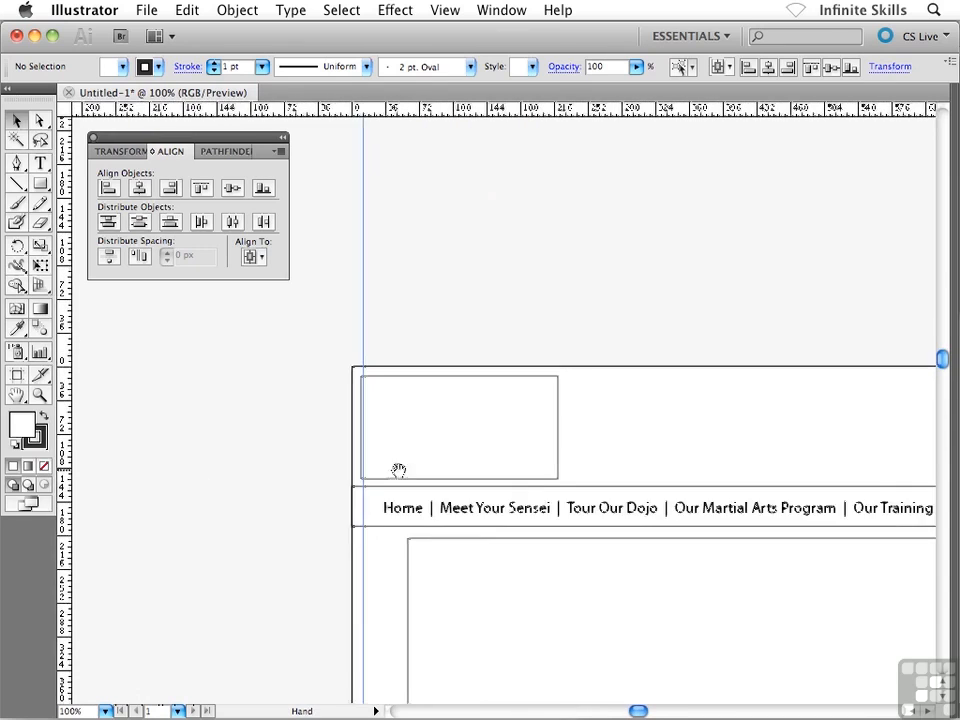
left_click(386, 446)
left_click_drag(520, 433, 397, 428)
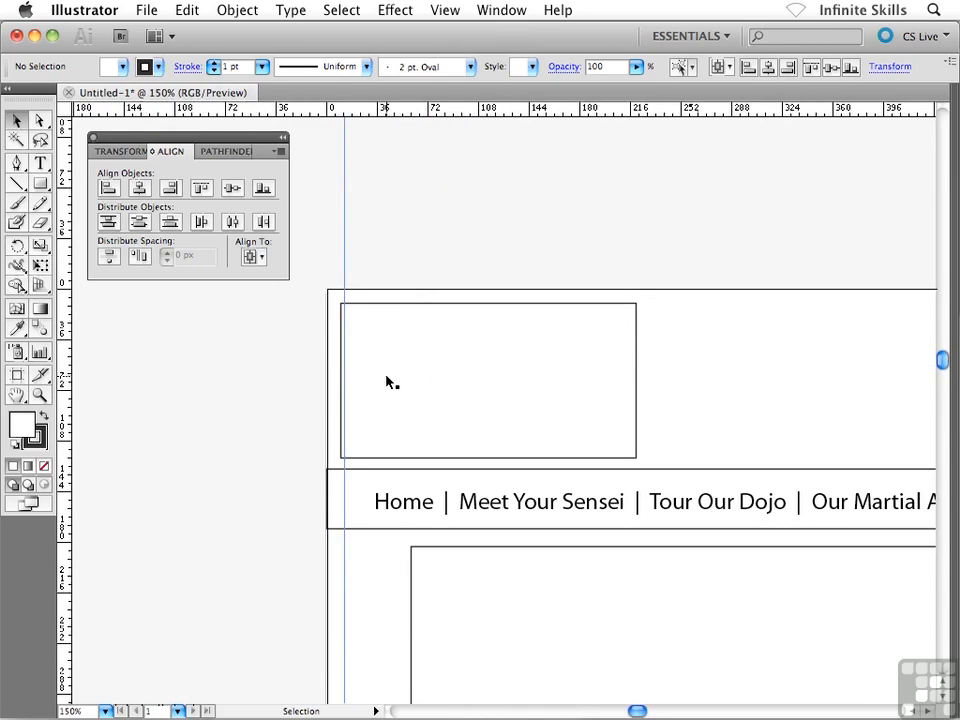
Step: Place a second vertical guide just inside the artboard's right edge, at about X 948 px
left_click_drag(879, 404, 443, 440)
mouse_move(725, 422)
left_mouse_down()
mouse_move(450, 441)
mouse_move(501, 444)
mouse_move(433, 427)
left_mouse_up()
left_click_drag(534, 437, 476, 431)
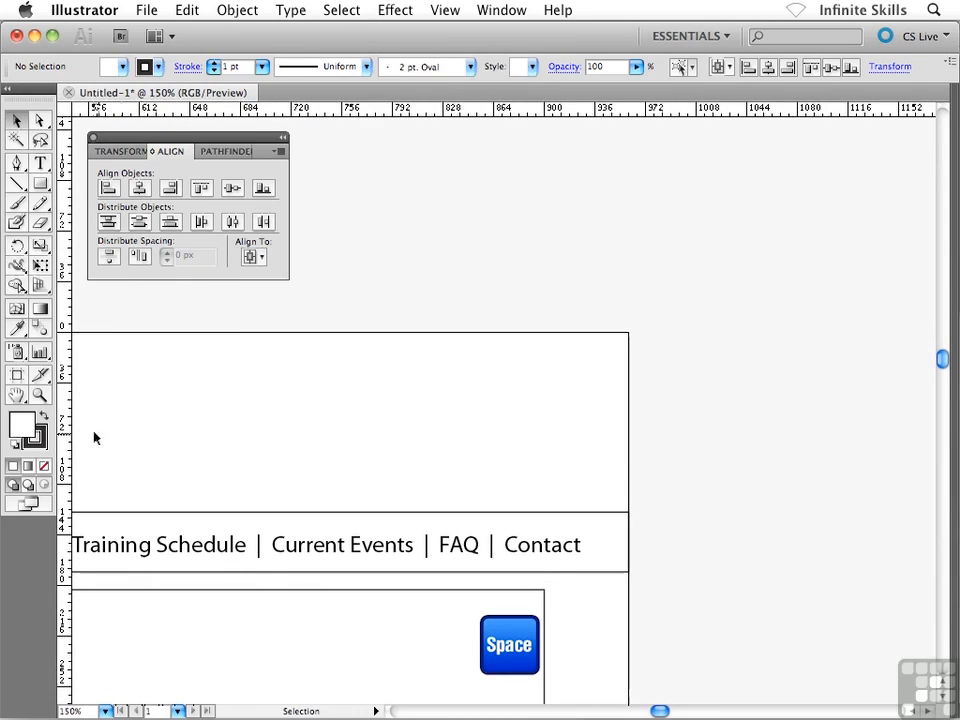
left_click_drag(62, 435, 614, 140)
left_click_drag(536, 531, 640, 405)
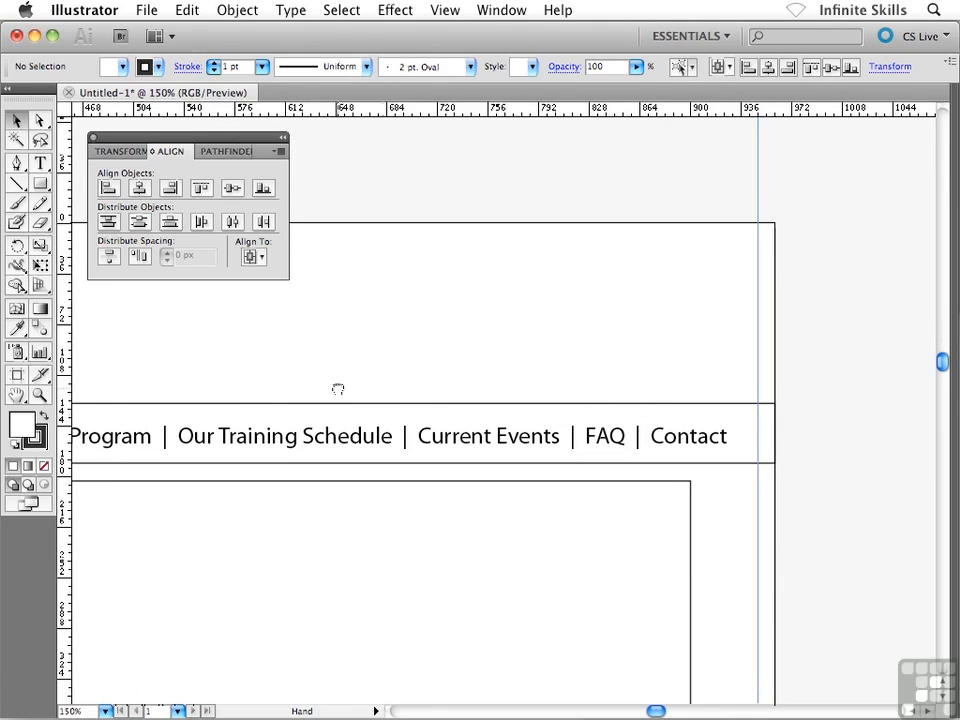
Step: Lock all the guides and unlock them again
scroll(363, 398, "left", 5)
scroll(368, 404, "left", 12)
scroll(368, 404, "up", 3)
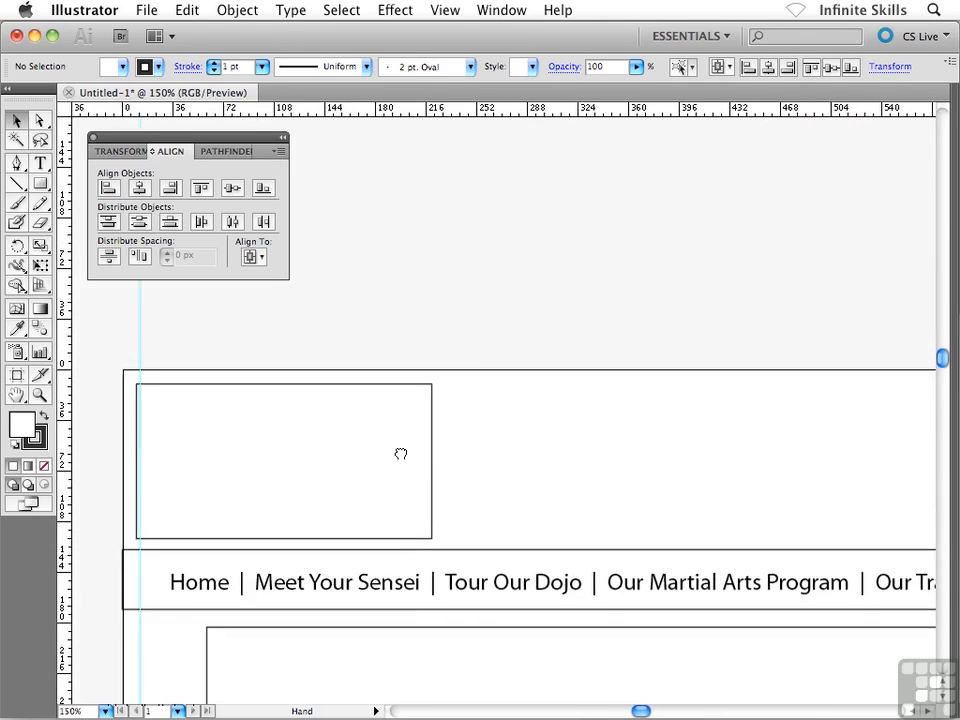
left_click(479, 290)
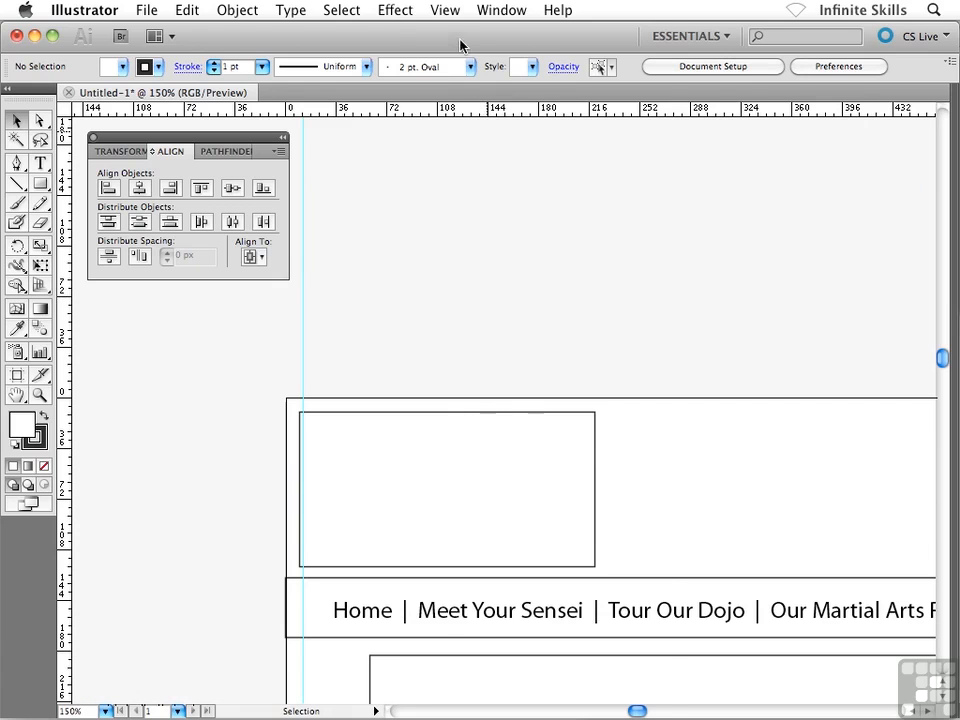
left_click(446, 12)
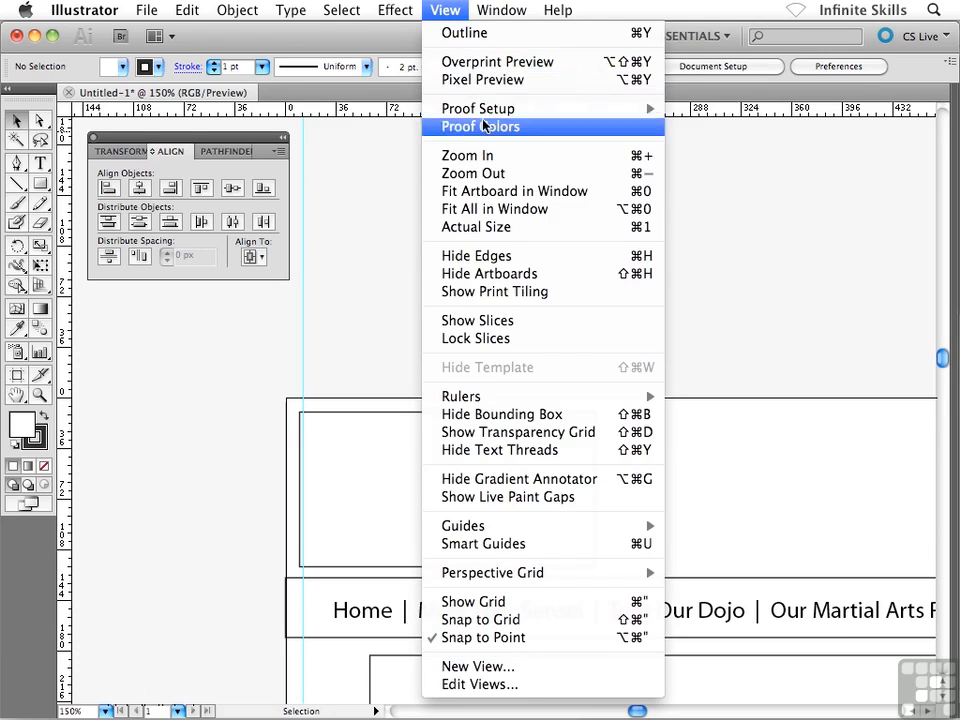
mouse_move(517, 531)
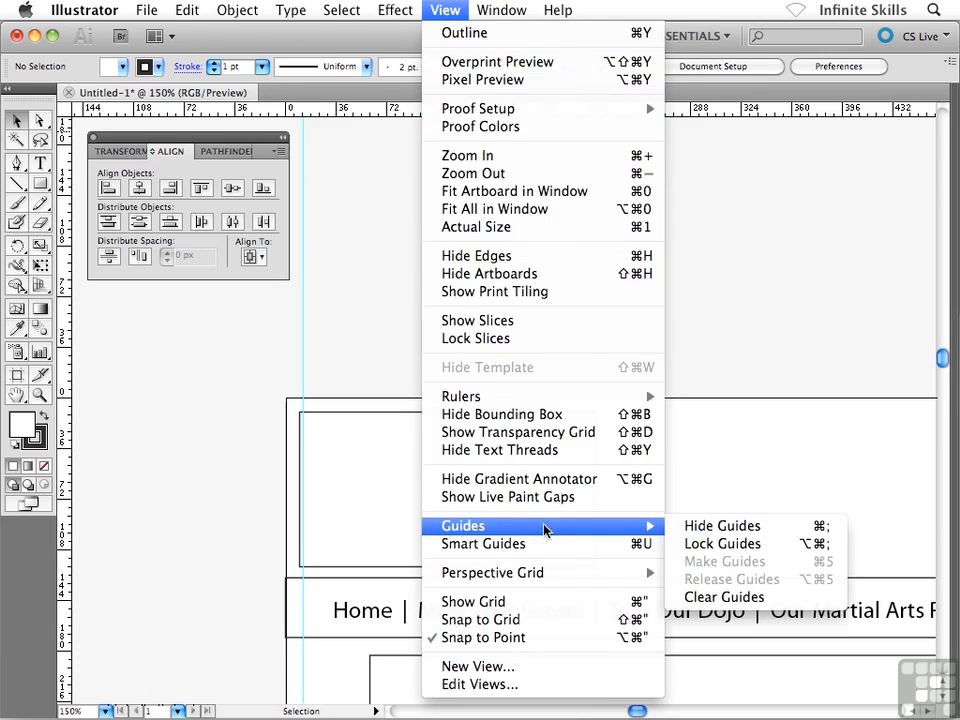
left_click(691, 545)
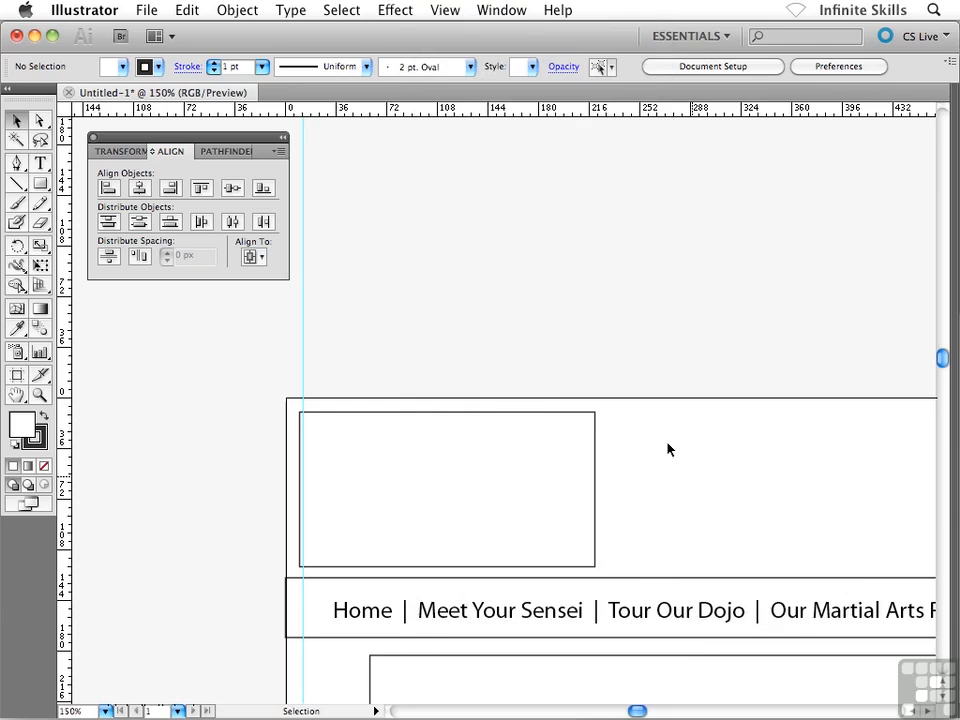
left_click(442, 12)
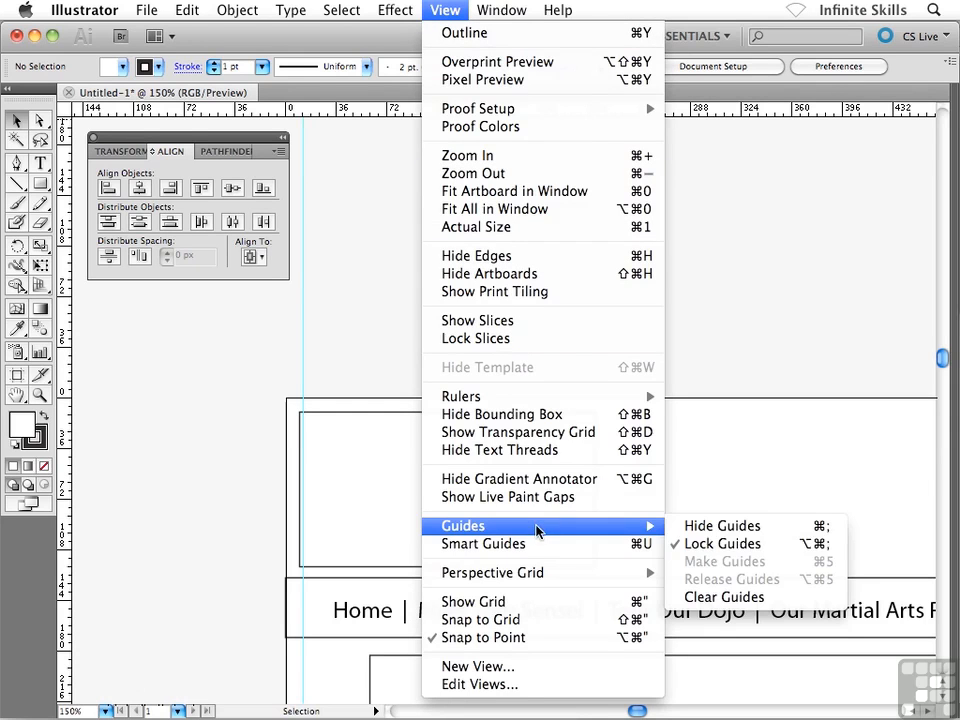
left_click(700, 545)
Step: Select the left vertical guide and set its X position to exactly 10 px
left_click_drag(342, 299, 305, 326)
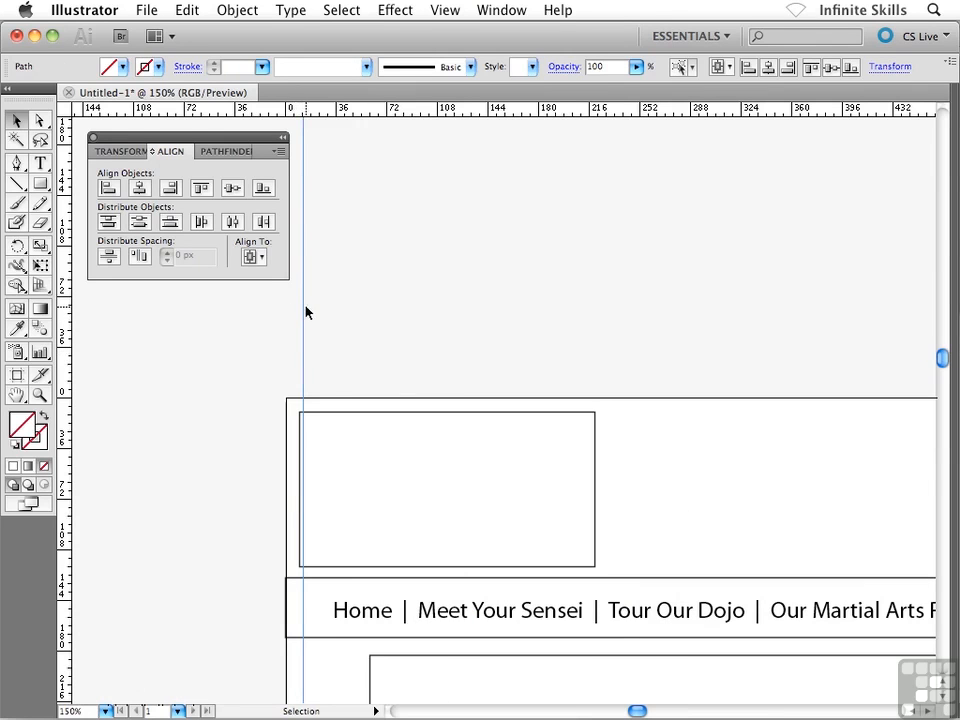
left_click_drag(304, 312, 313, 341)
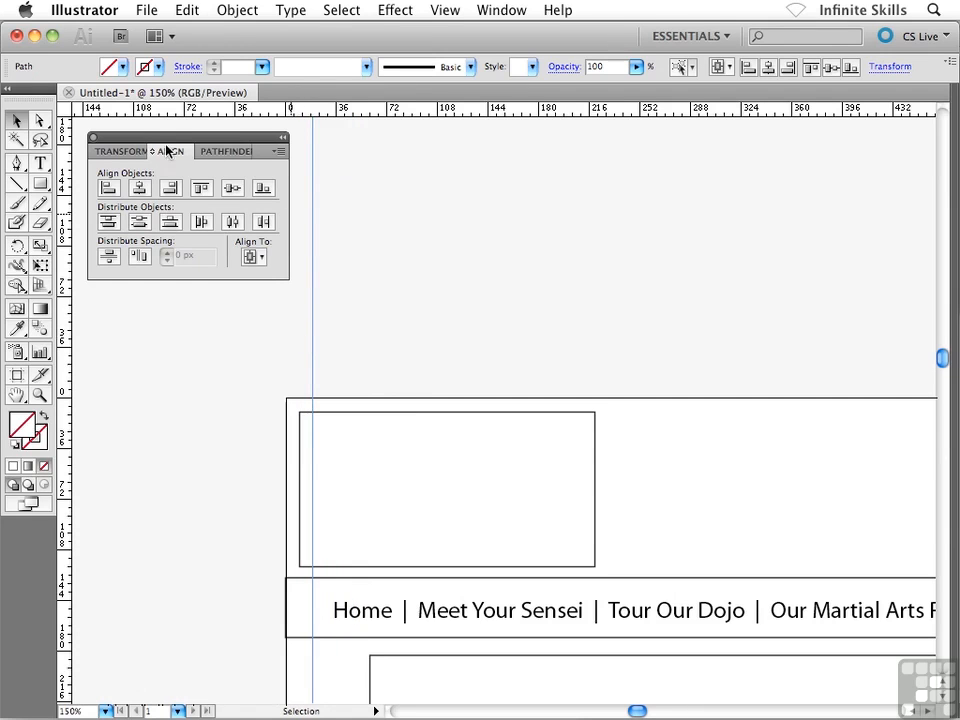
left_click(126, 151)
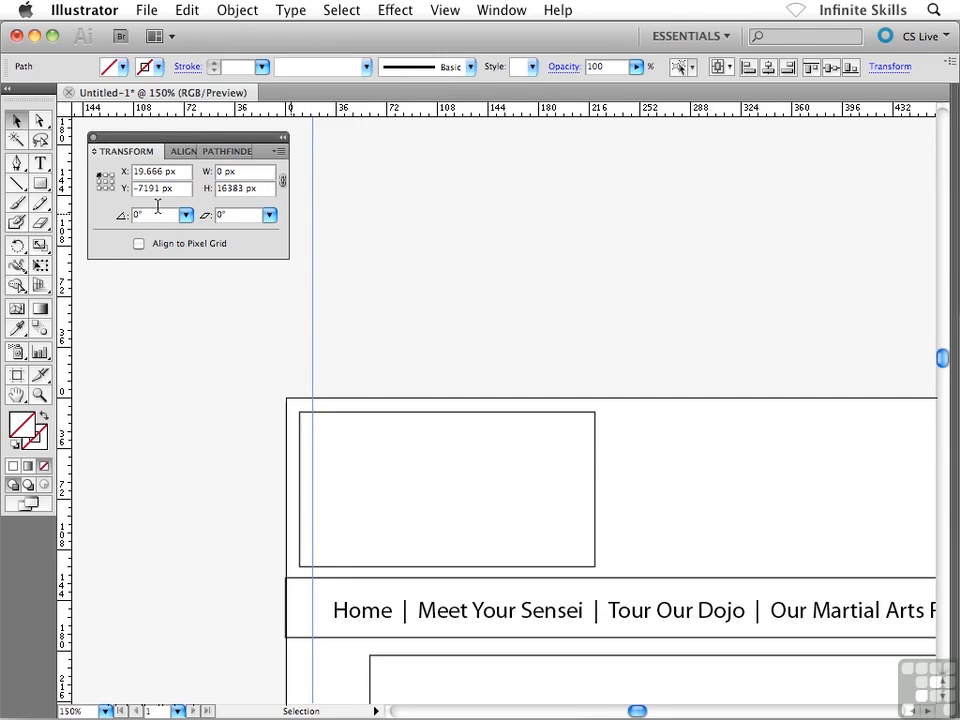
left_click(283, 330)
left_click_drag(180, 177, 138, 177)
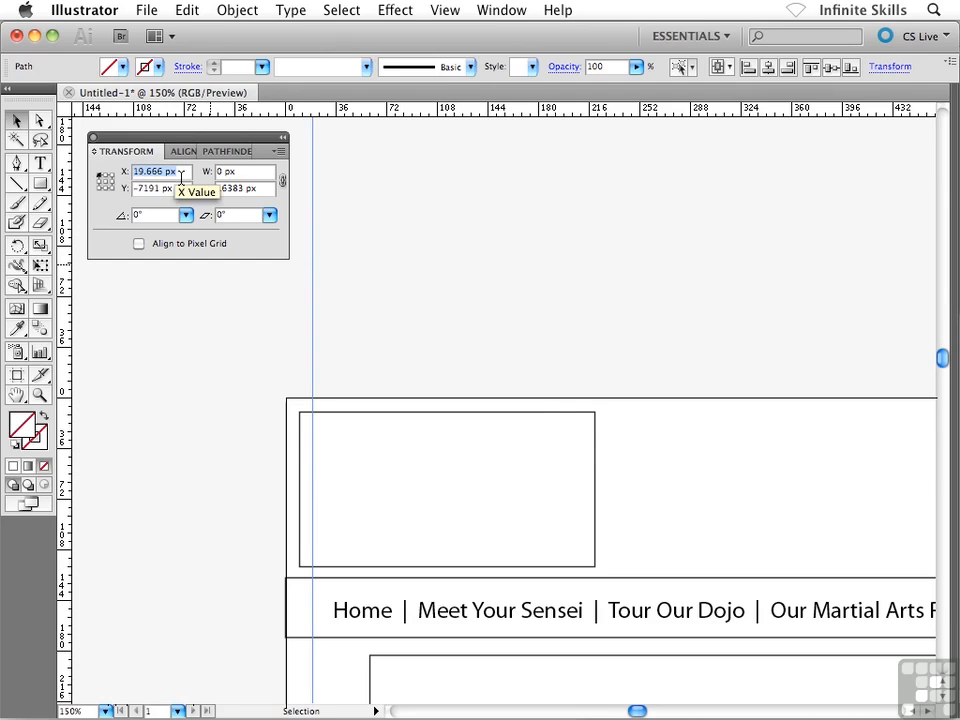
type("10")
key("Return")
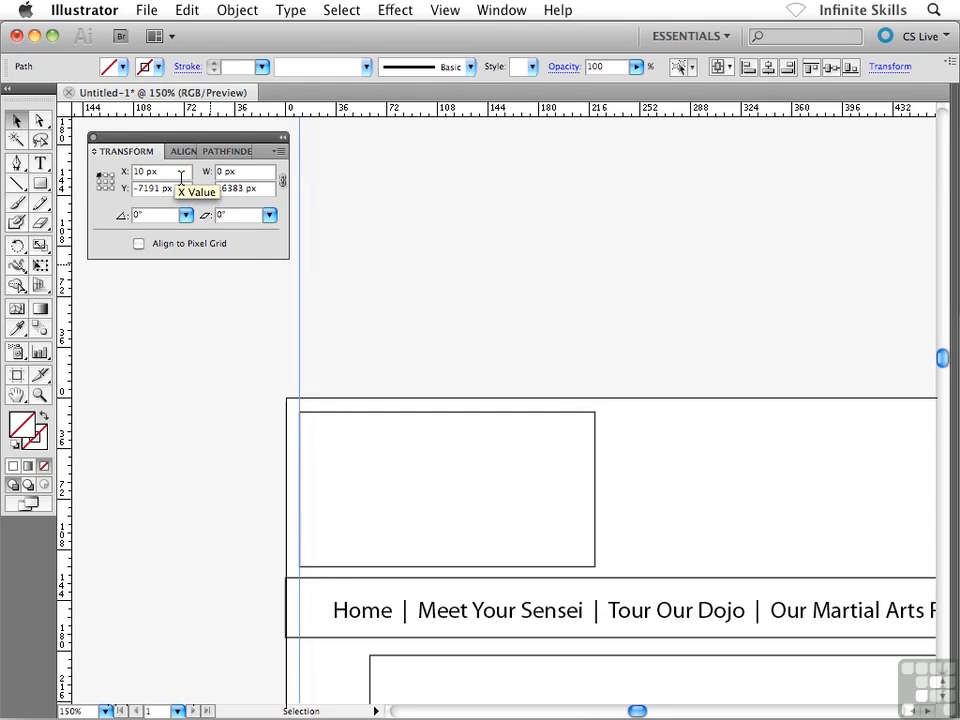
left_click(311, 390)
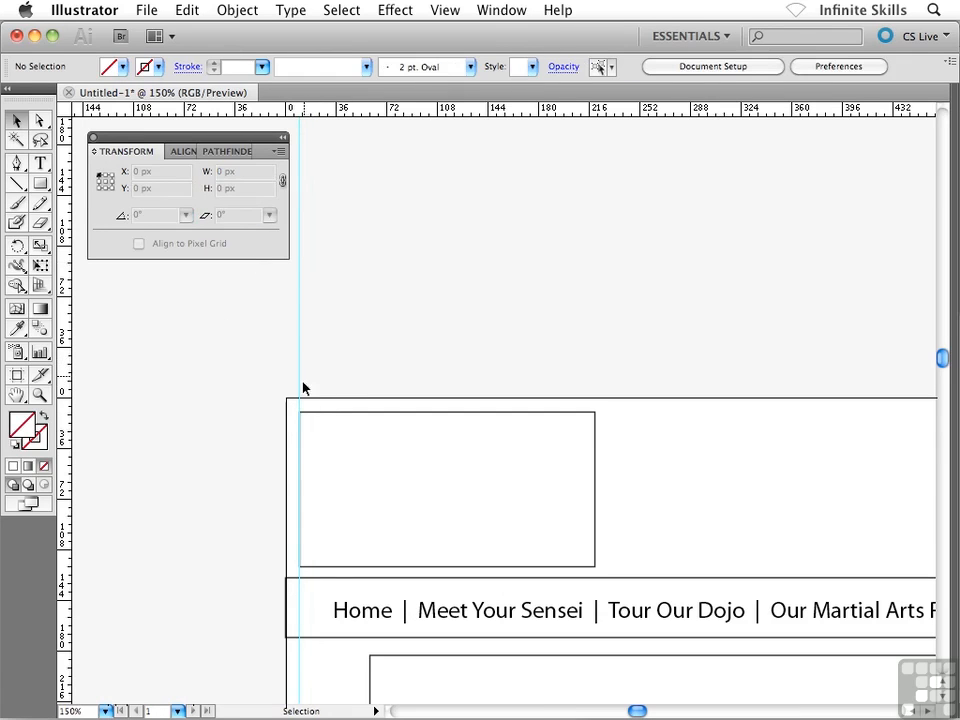
Step: Select the vertical guide near the artboard's right edge and set its X position to 950 px
left_click_drag(294, 435, 321, 375)
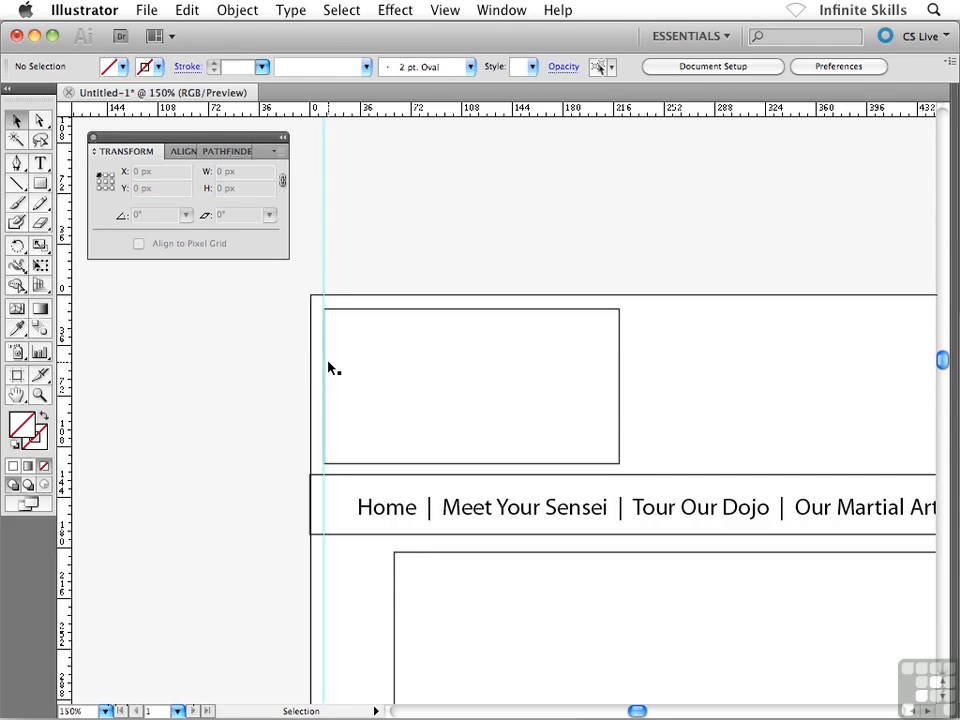
key("space")
mouse_move(756, 339)
left_mouse_down()
mouse_move(456, 349)
mouse_move(188, 342)
left_mouse_up()
mouse_move(532, 324)
left_mouse_down()
mouse_move(459, 373)
mouse_move(247, 347)
left_mouse_up()
left_click_drag(709, 366, 550, 364)
left_click(618, 278)
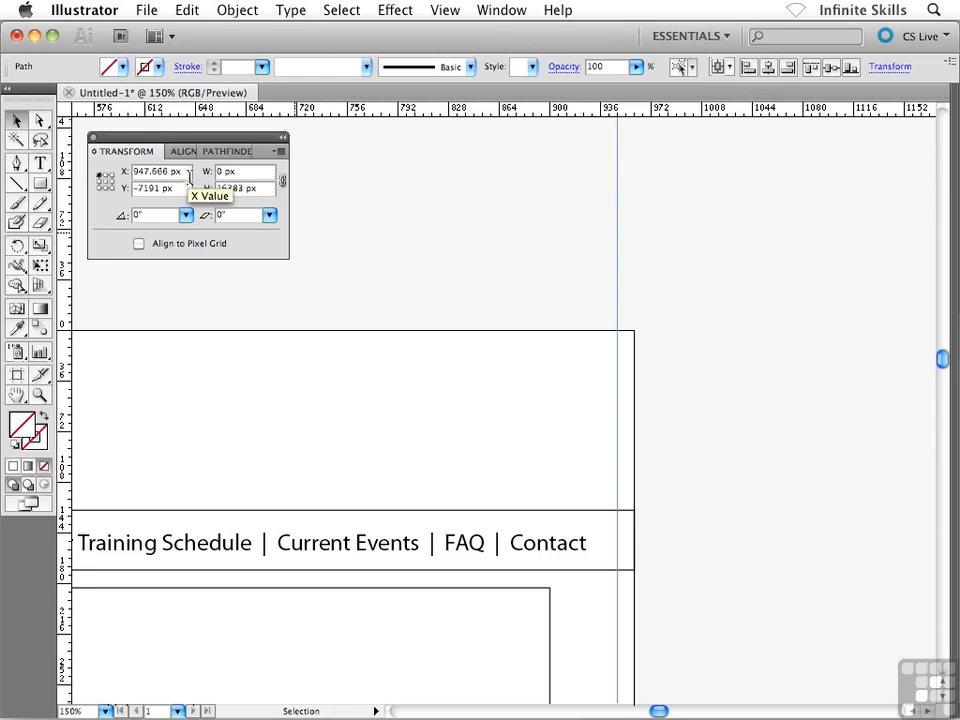
left_click(169, 172)
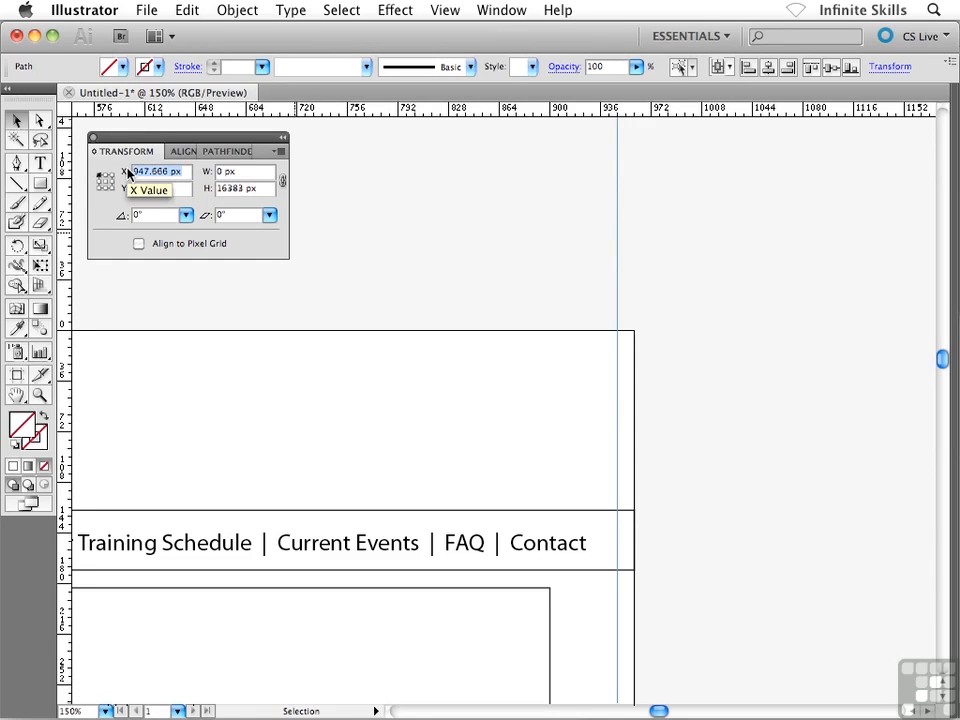
type("0")
key("Return")
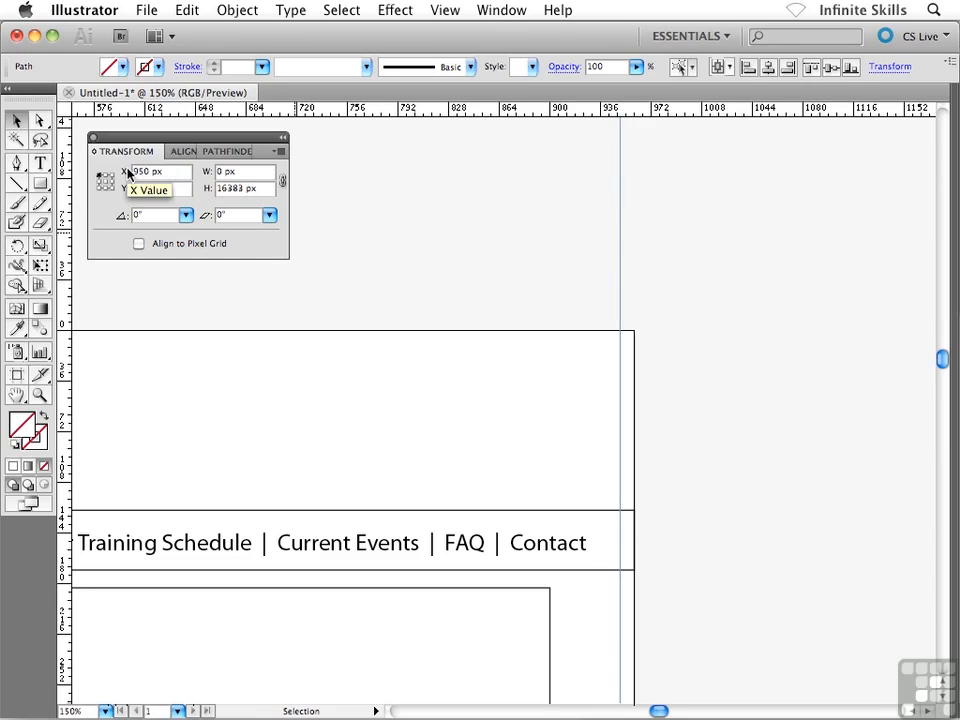
left_click(514, 246)
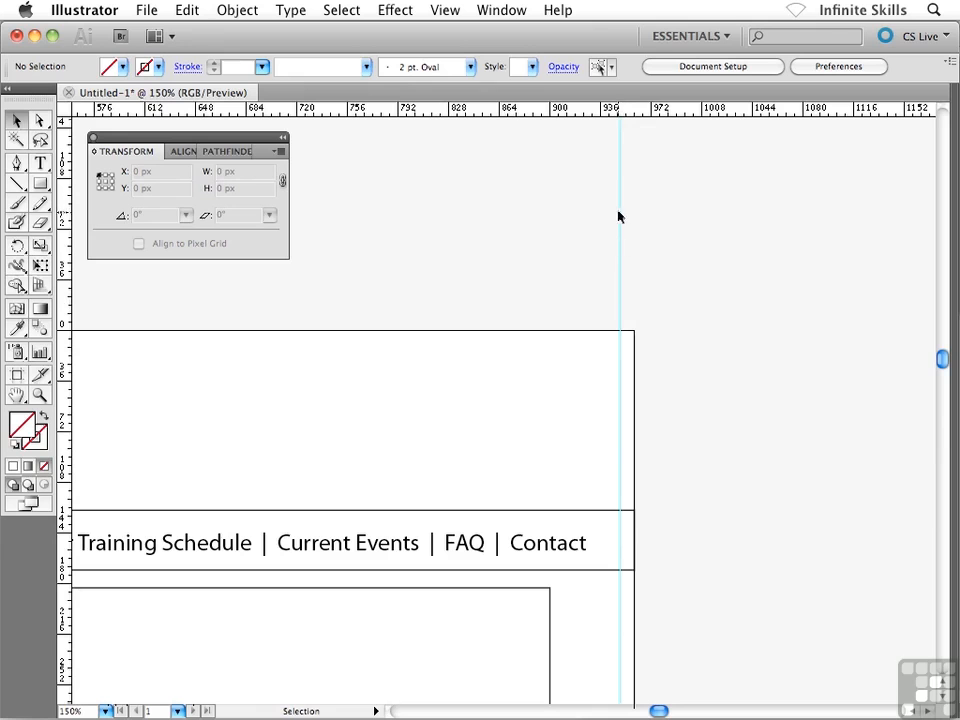
Step: Lock the guides and try to select the right one to test the lock
left_click(444, 12)
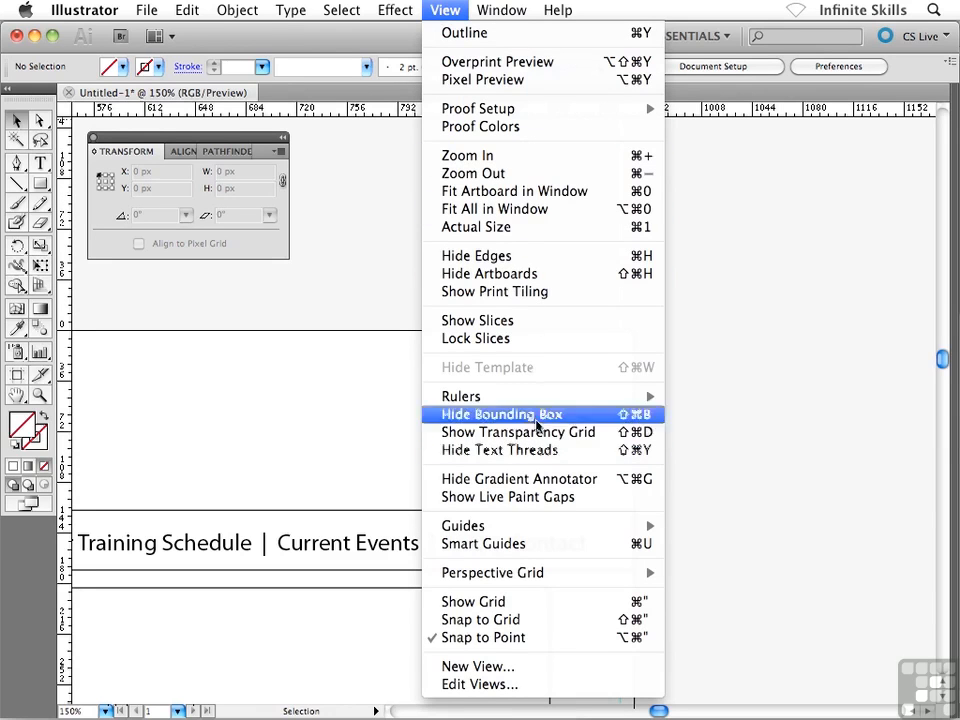
mouse_move(550, 532)
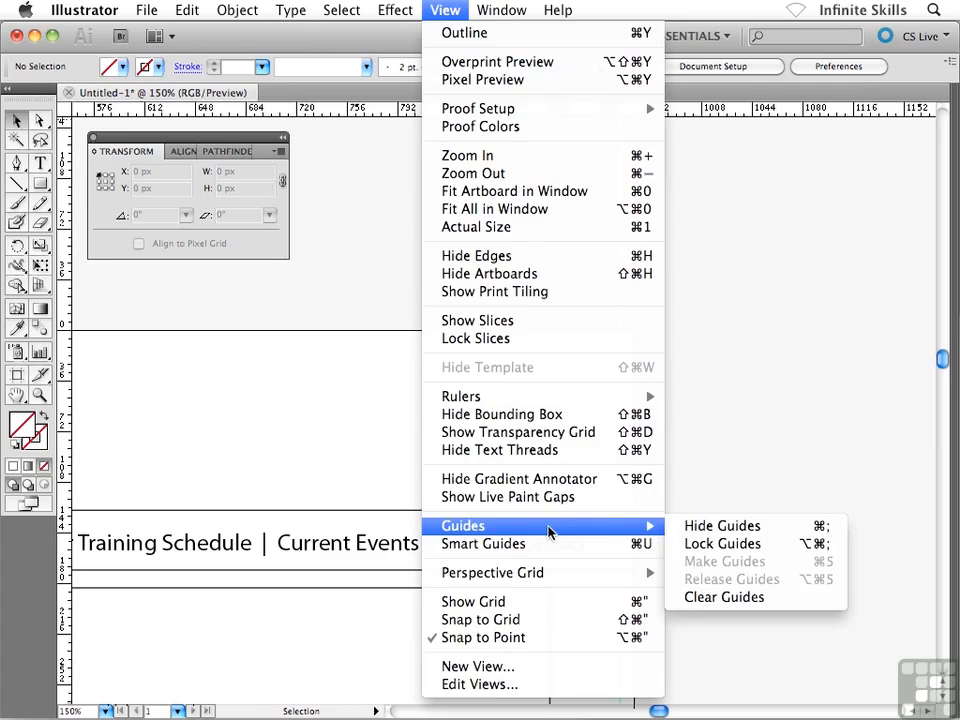
left_click(720, 544)
left_click_drag(552, 215, 682, 290)
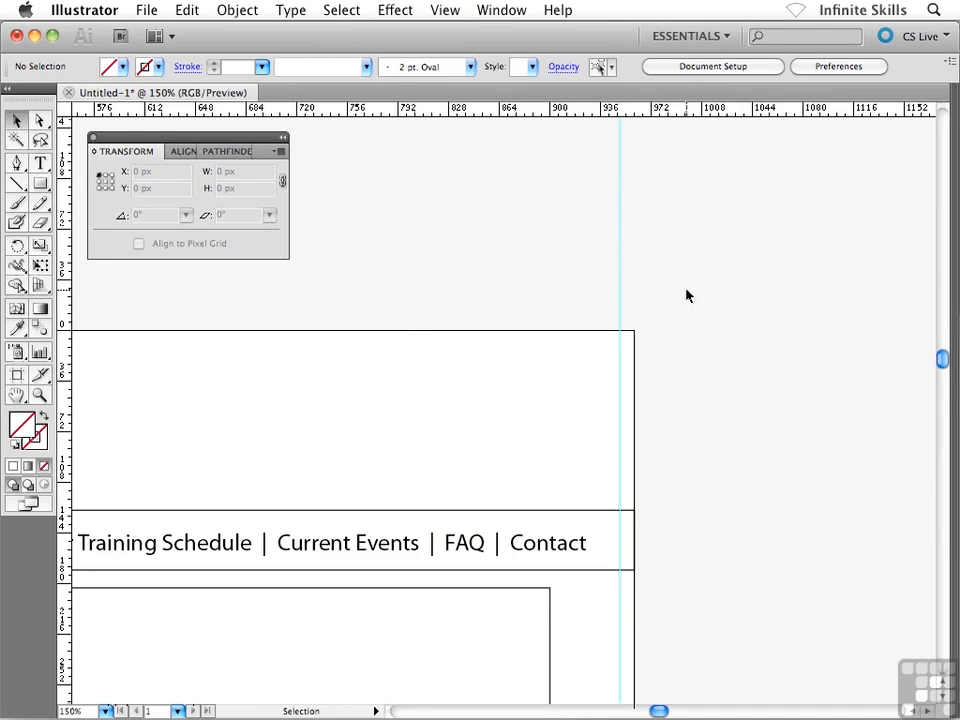
left_click_drag(555, 220, 684, 296)
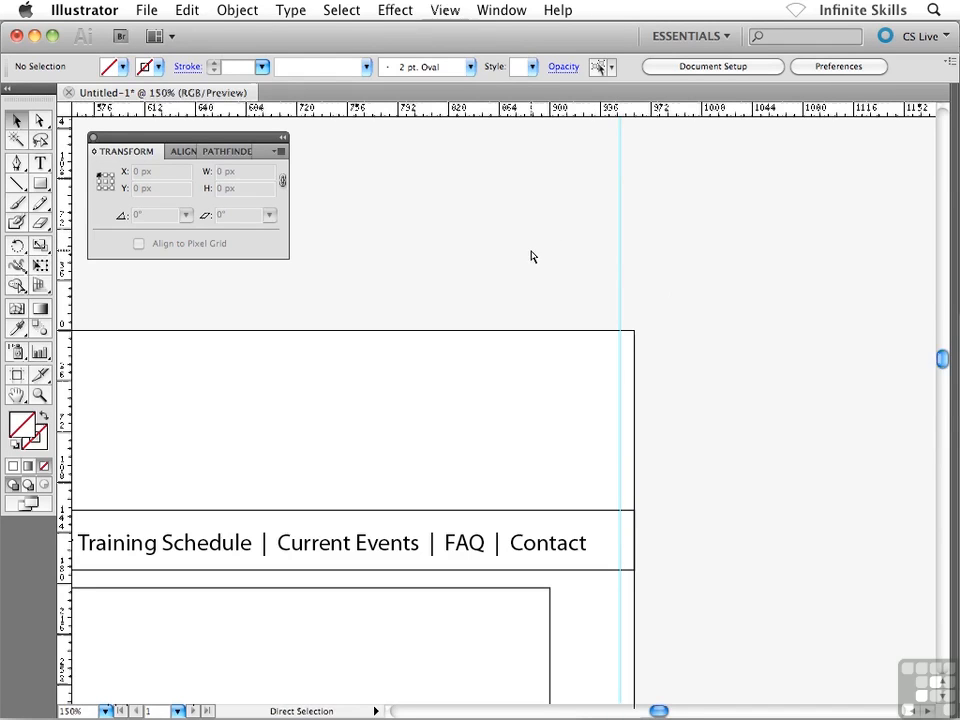
Step: Fit the artboard in the window and examine the two margin guides across the whole page
key("super+0")
left_click_drag(493, 257, 497, 327)
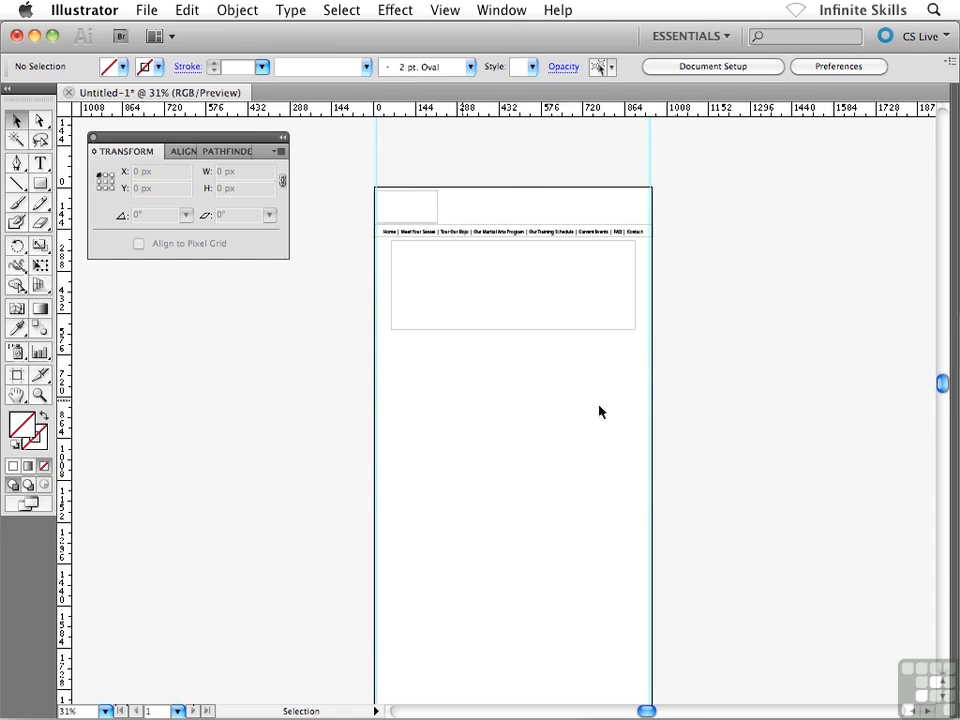
left_click_drag(516, 446, 505, 313)
left_click_drag(529, 420, 499, 495)
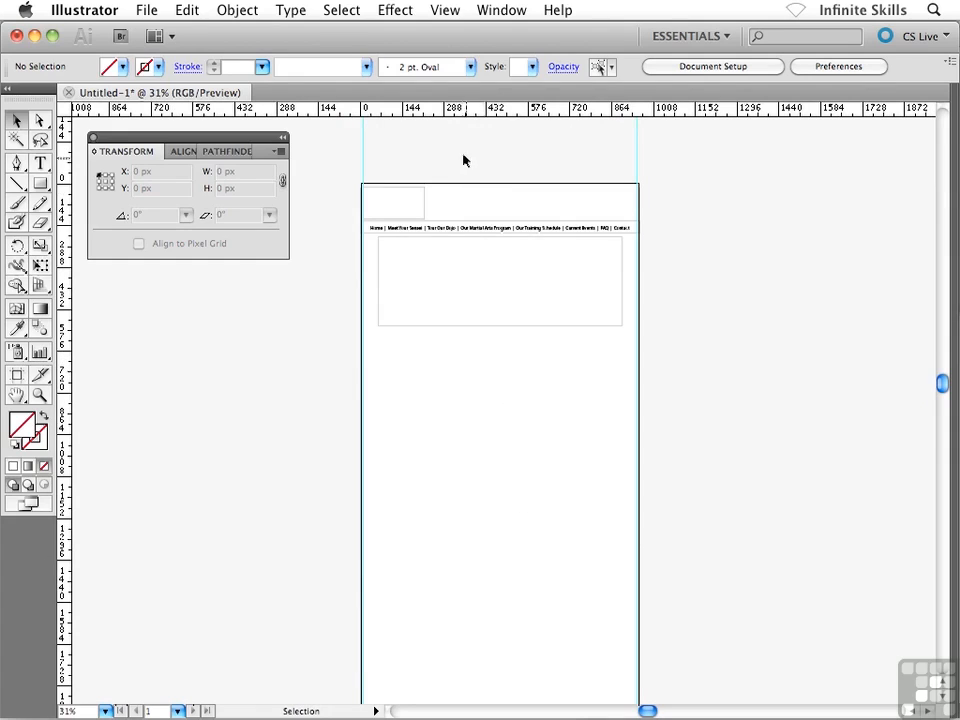